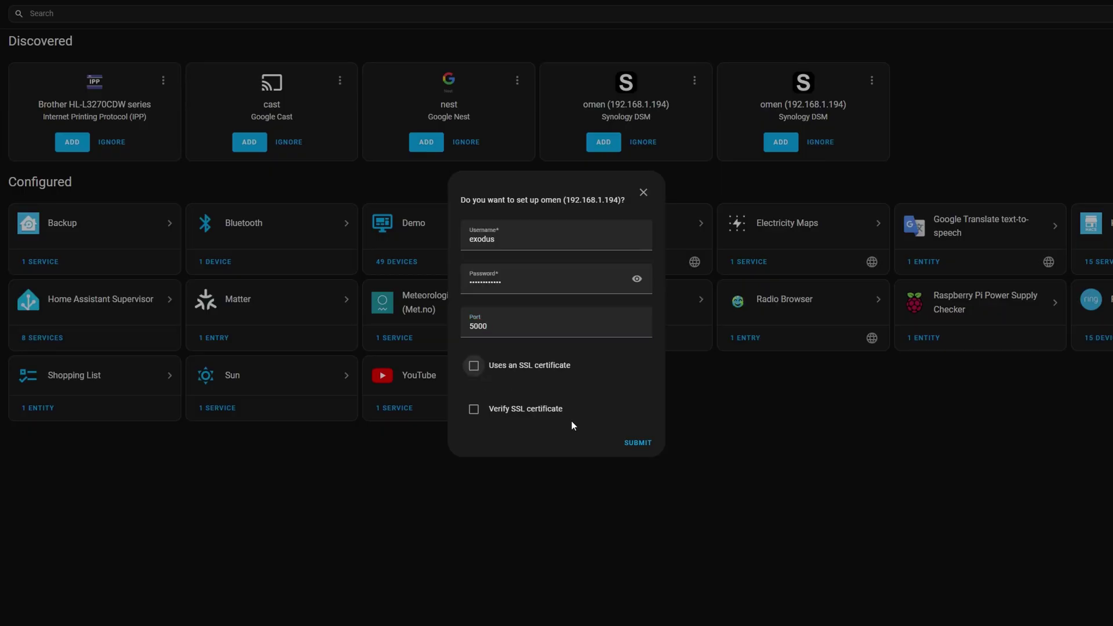
Submit the Synology login, set backups to a shared folder at ha_backup_home, and finish without areas
click(633, 444)
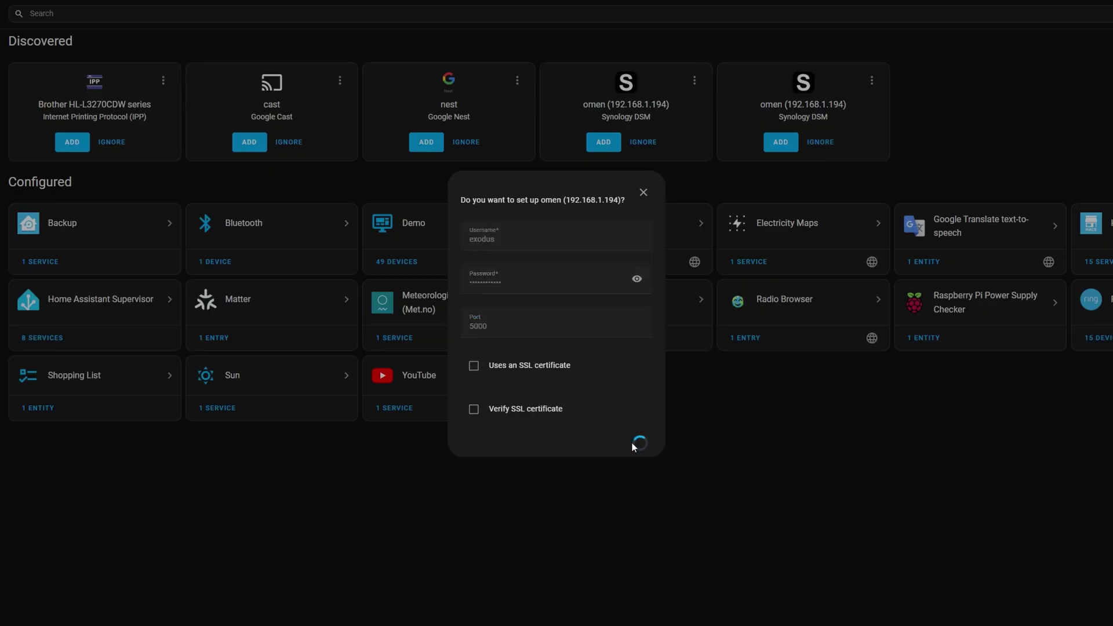
click(671, 285)
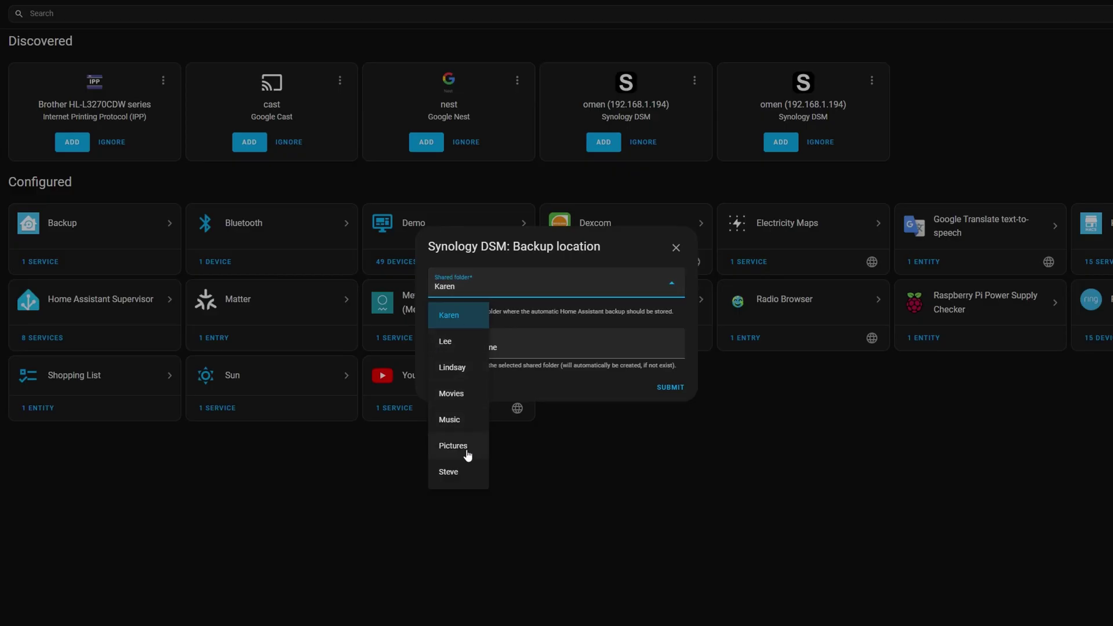
click(450, 471)
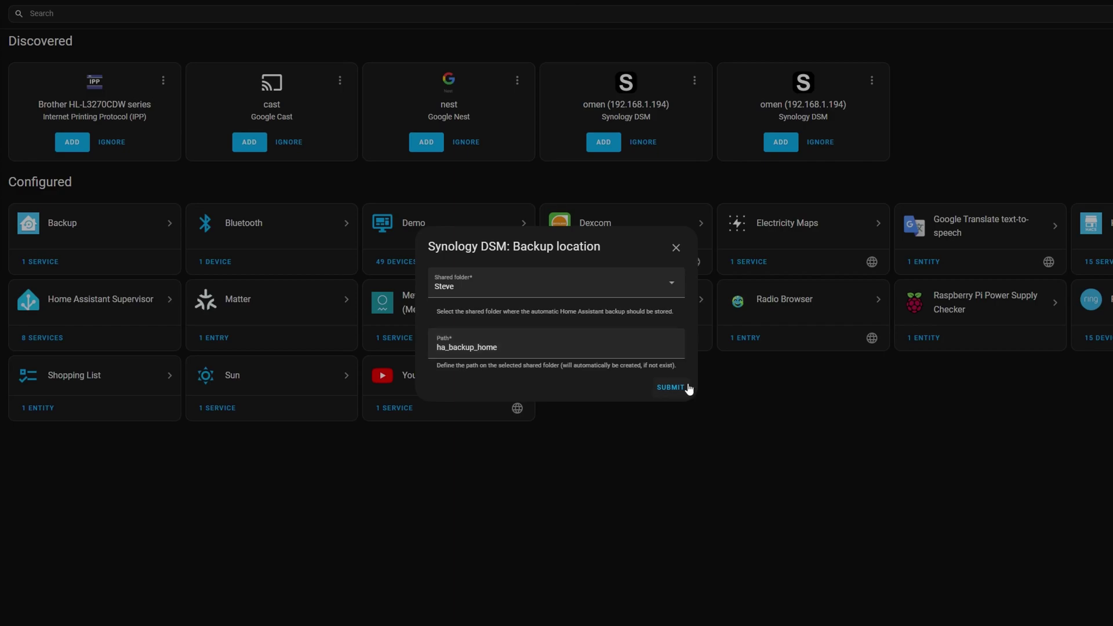
click(670, 387)
scroll(601, 413, down, 2)
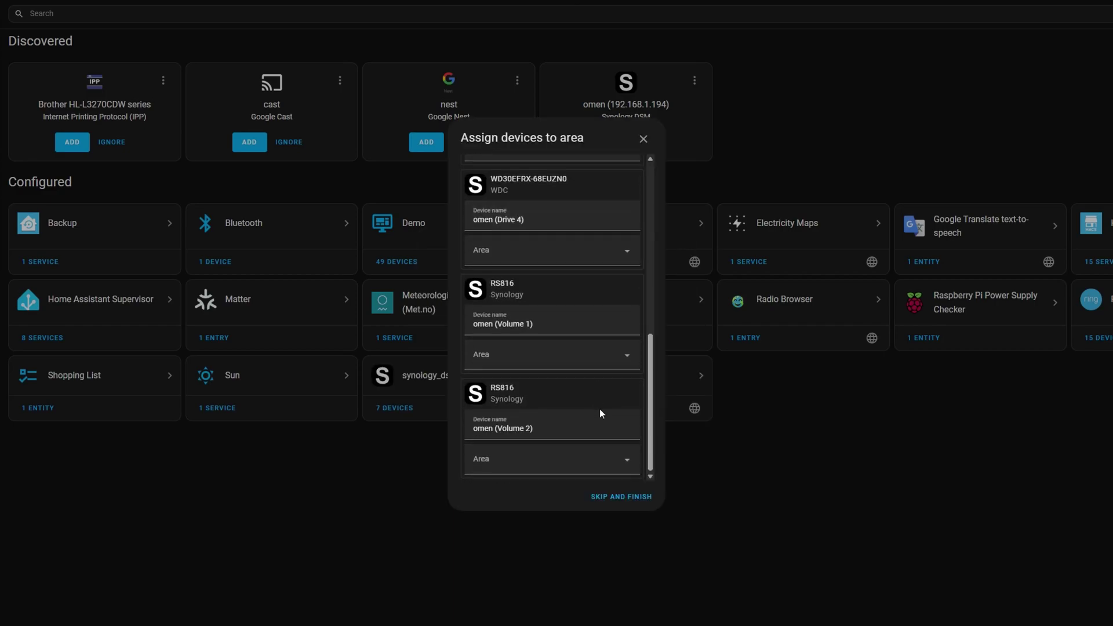
click(615, 498)
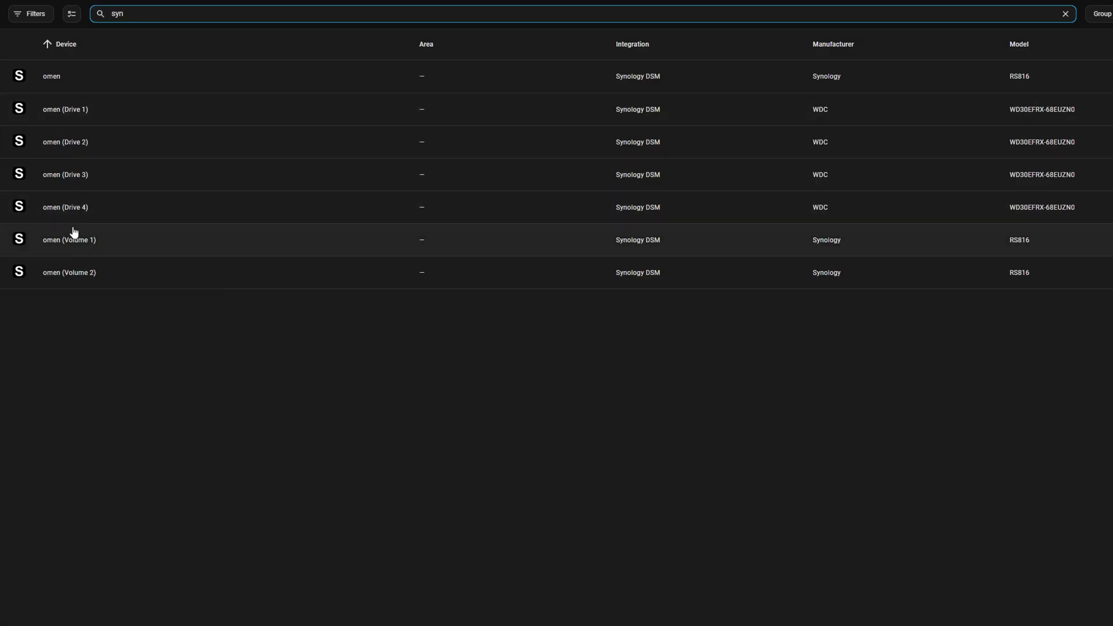
Open the omen (Drive 1) device and show its one disabled diagnostic entity
click(60, 109)
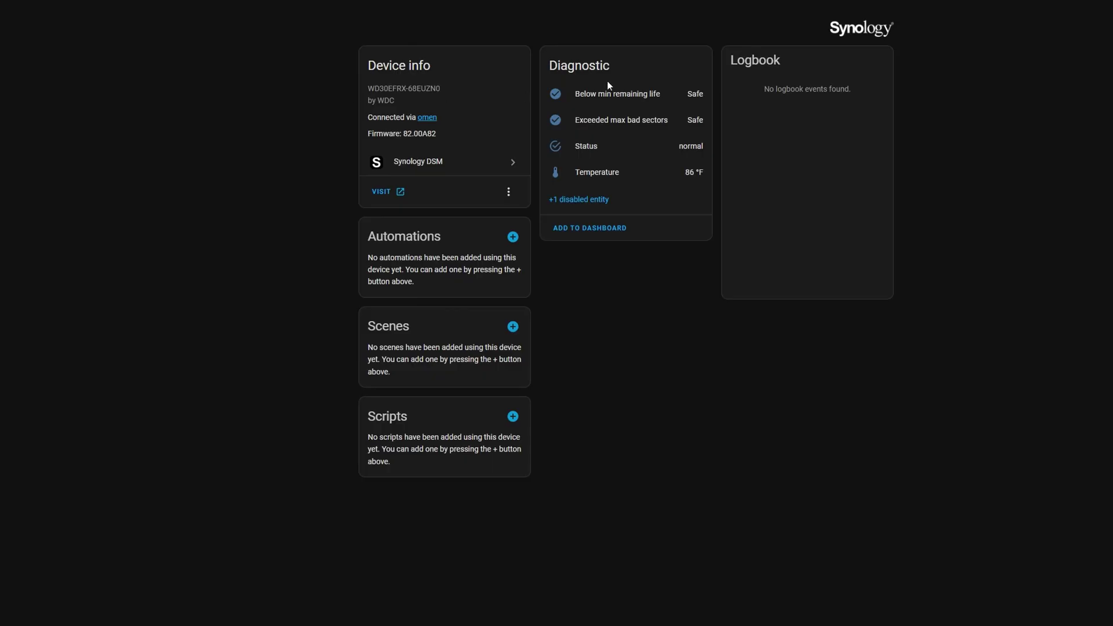
click(583, 201)
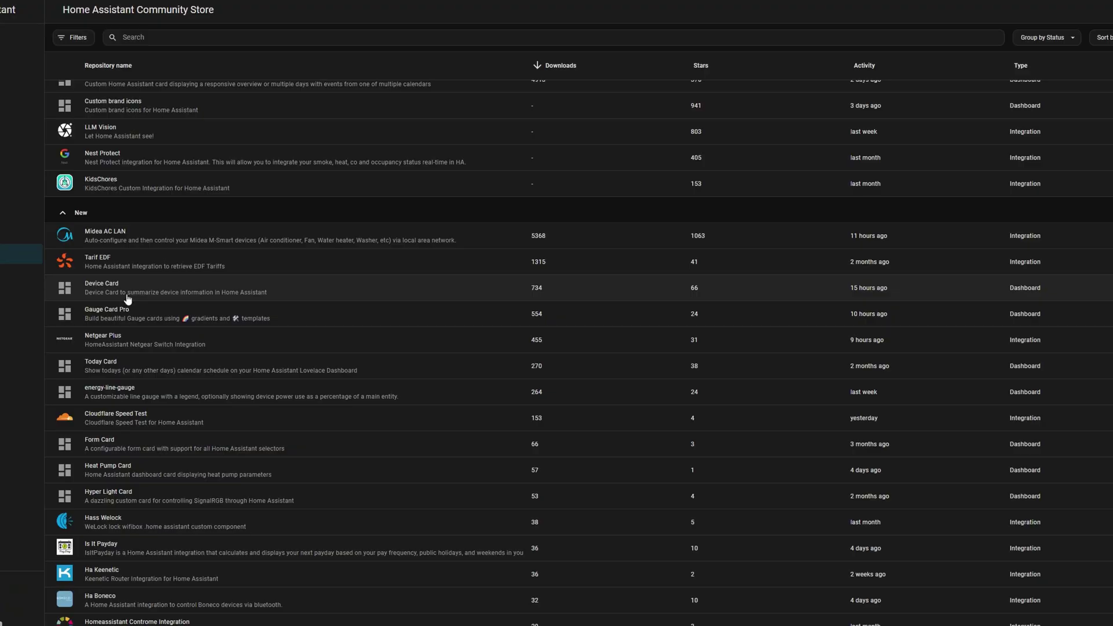
View the Heat Pump Card and Form Card repository pages in HACS
scroll(123, 368, down, 1)
scroll(123, 369, down, 2)
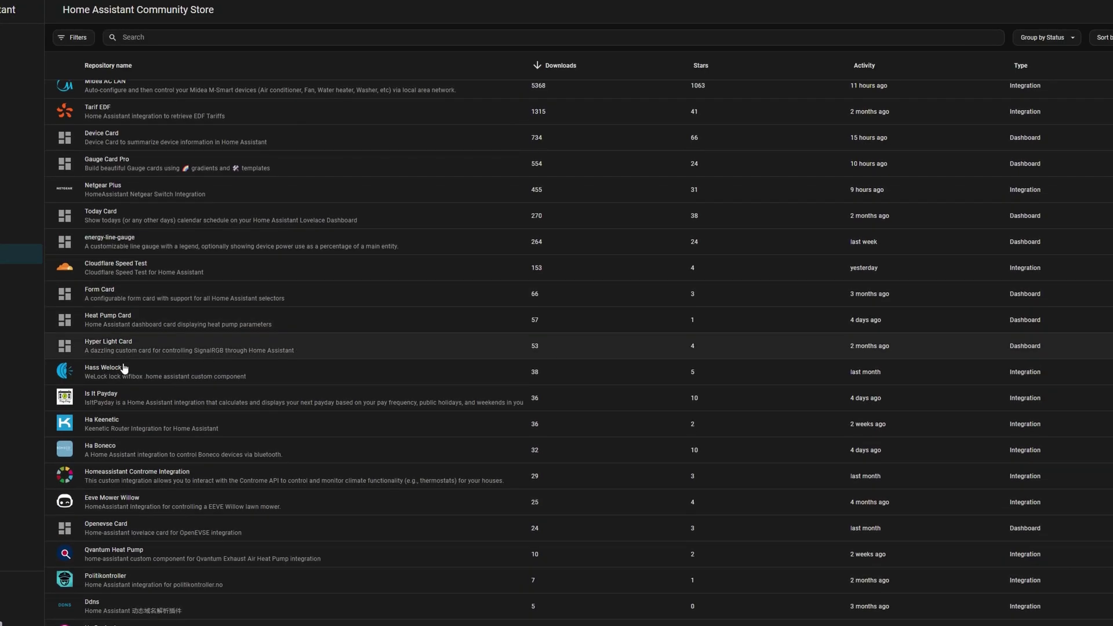
click(119, 326)
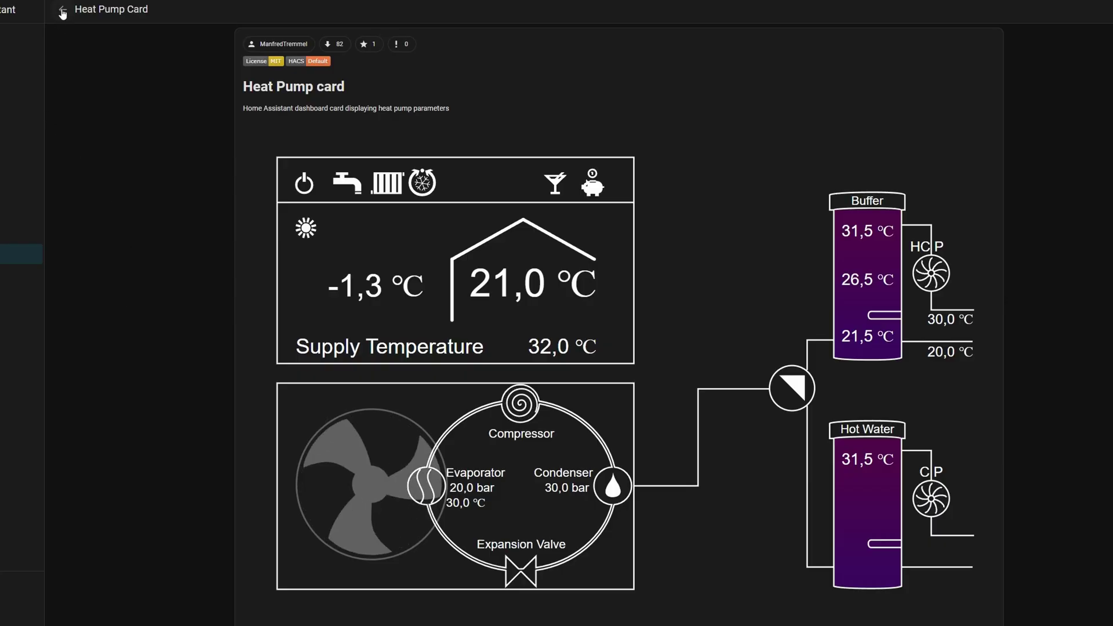
click(62, 10)
click(107, 295)
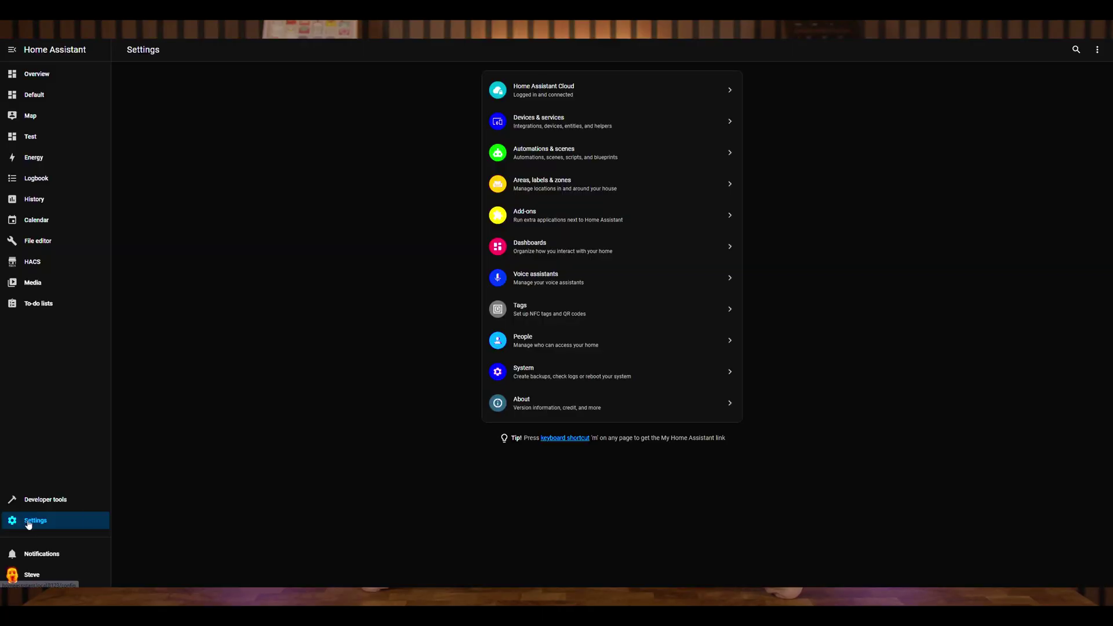
Start a new blank automation from Automations & scenes
click(552, 154)
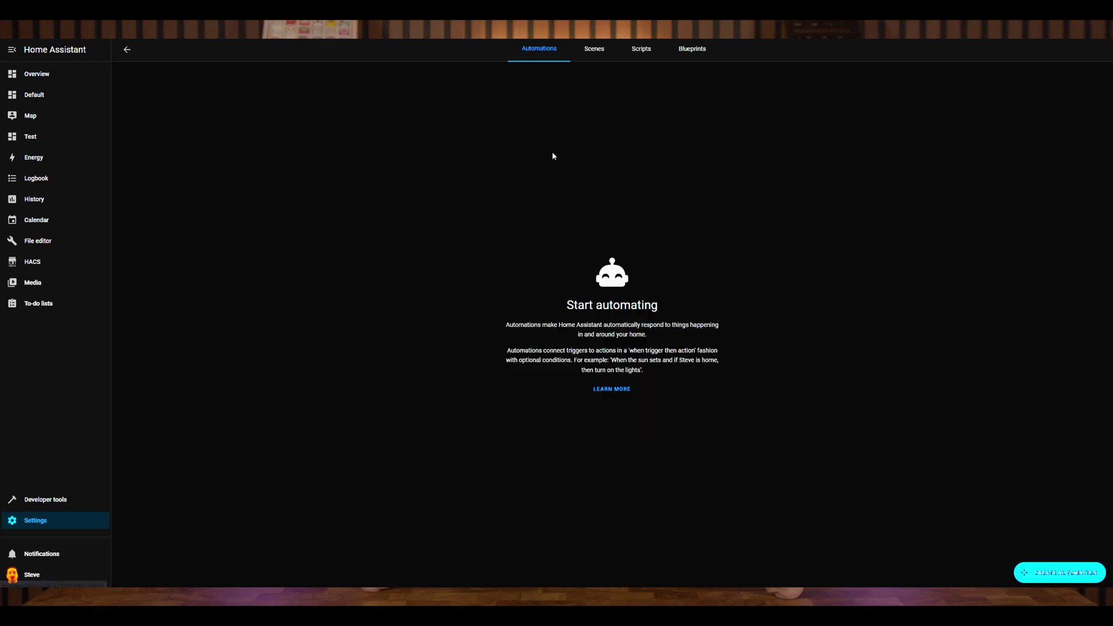
click(1042, 581)
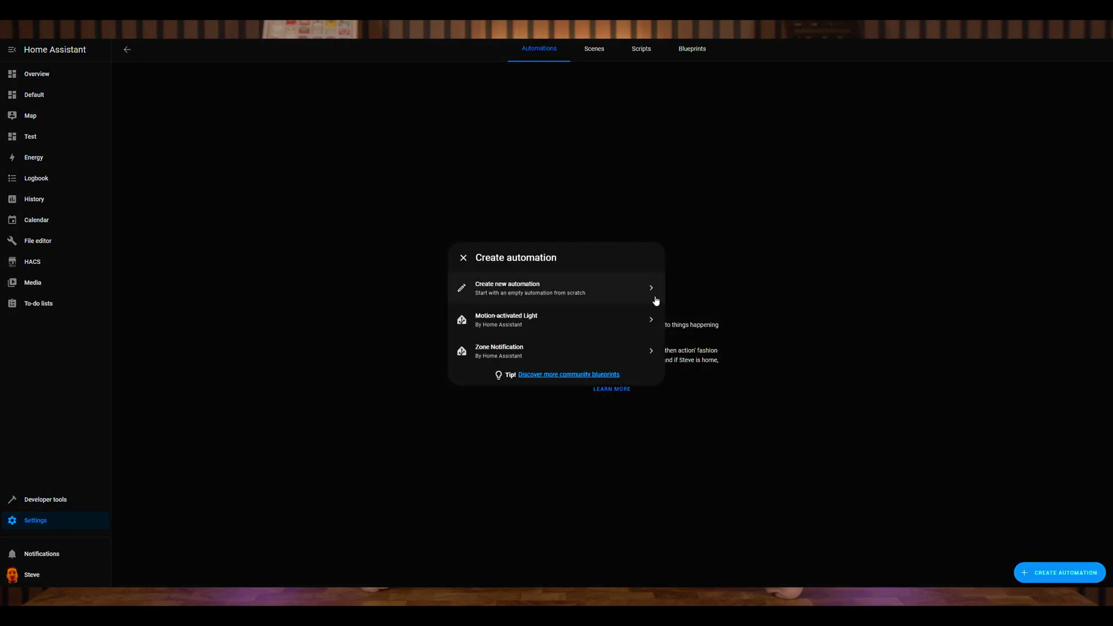
click(555, 290)
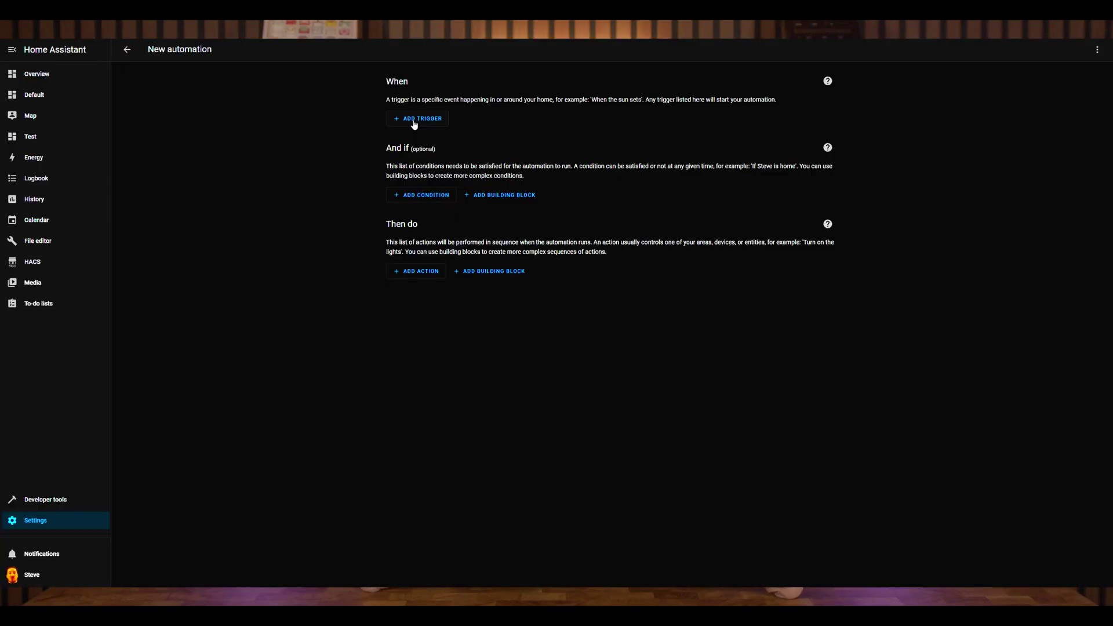
Add a device trigger for Back Porch 'Motion detection turned on'
click(414, 119)
text(device)
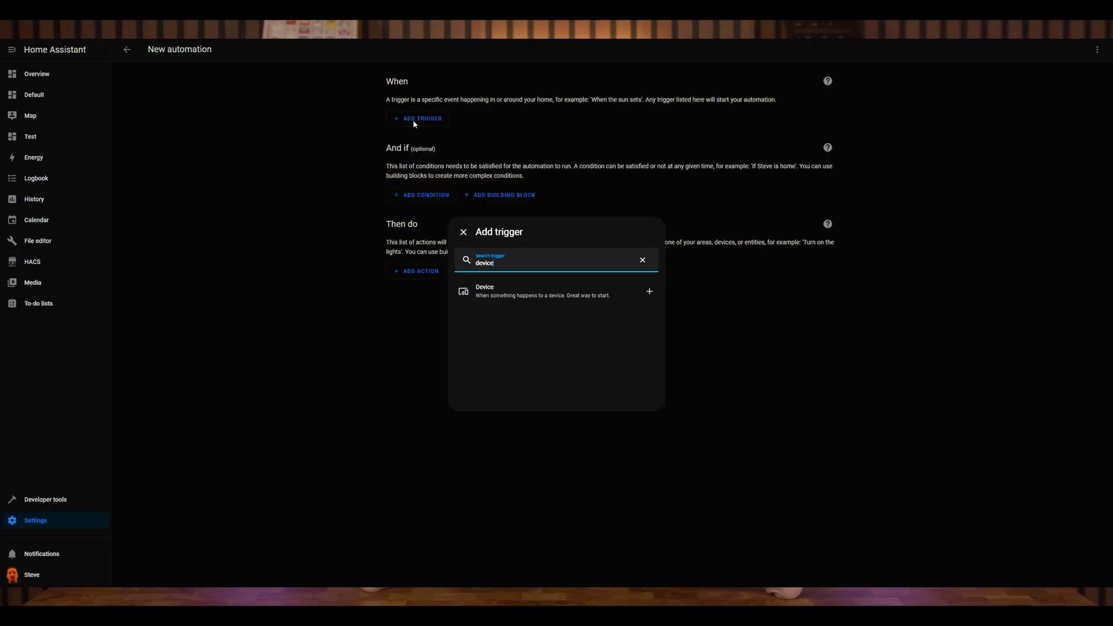
click(505, 295)
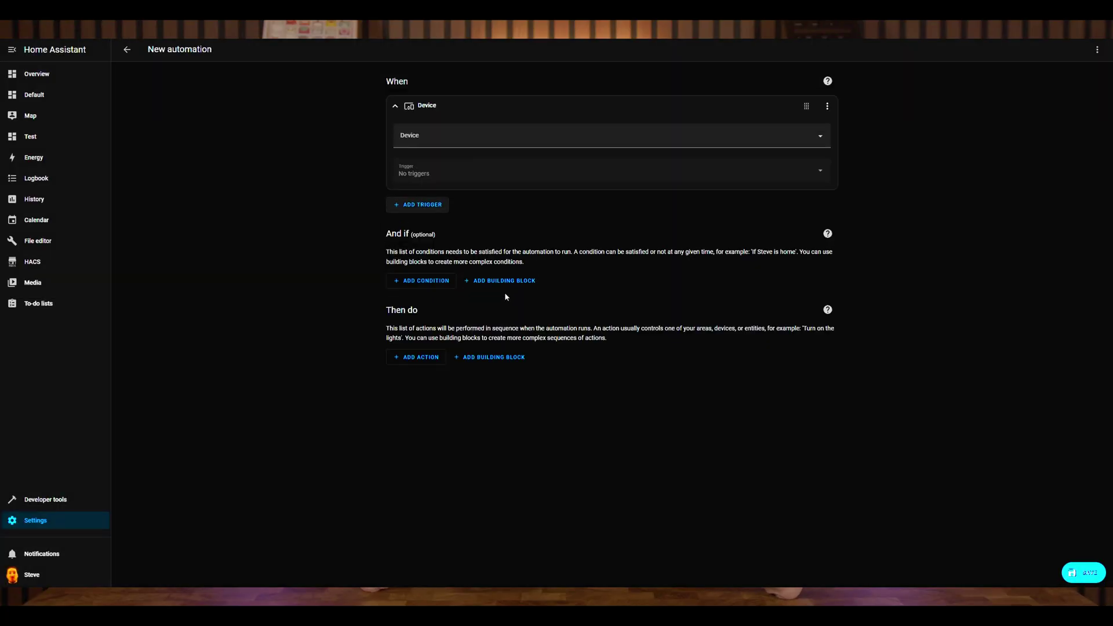
click(640, 136)
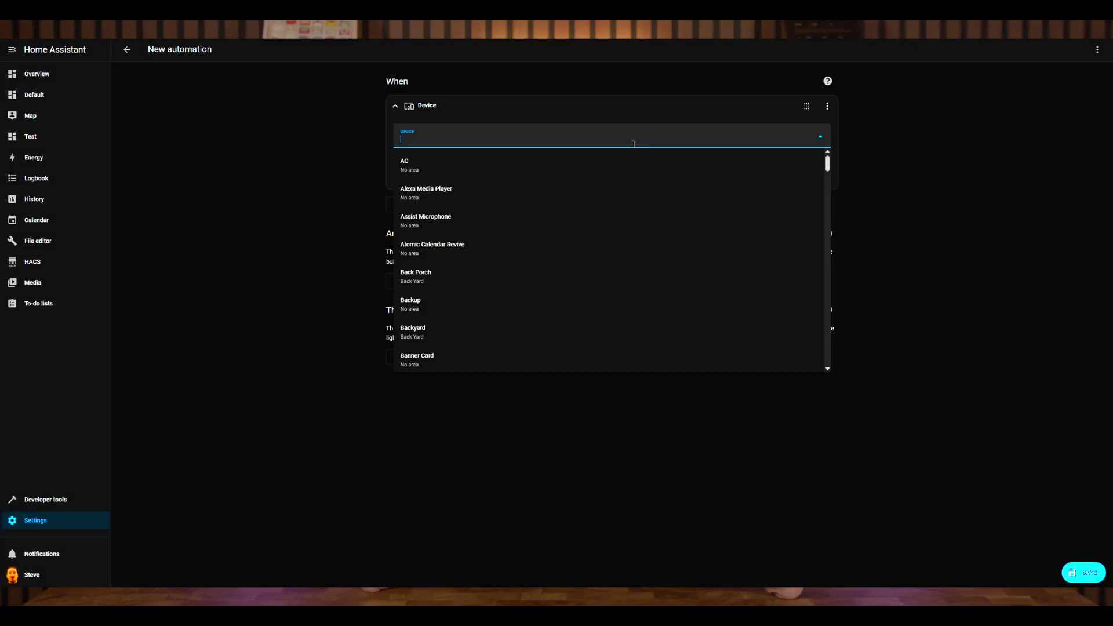
click(534, 283)
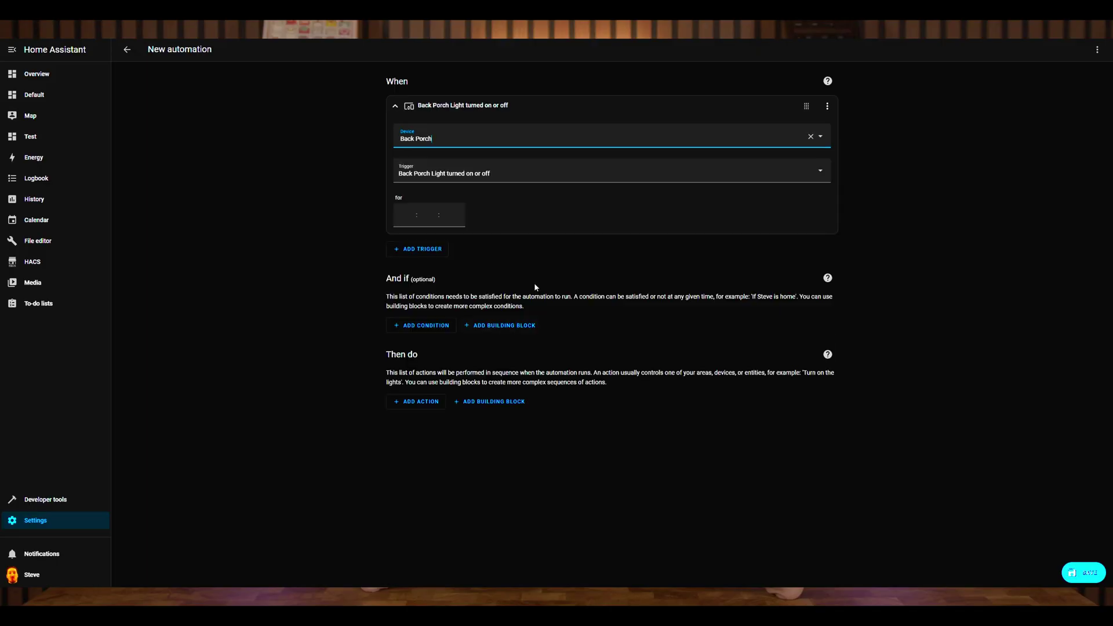
click(554, 175)
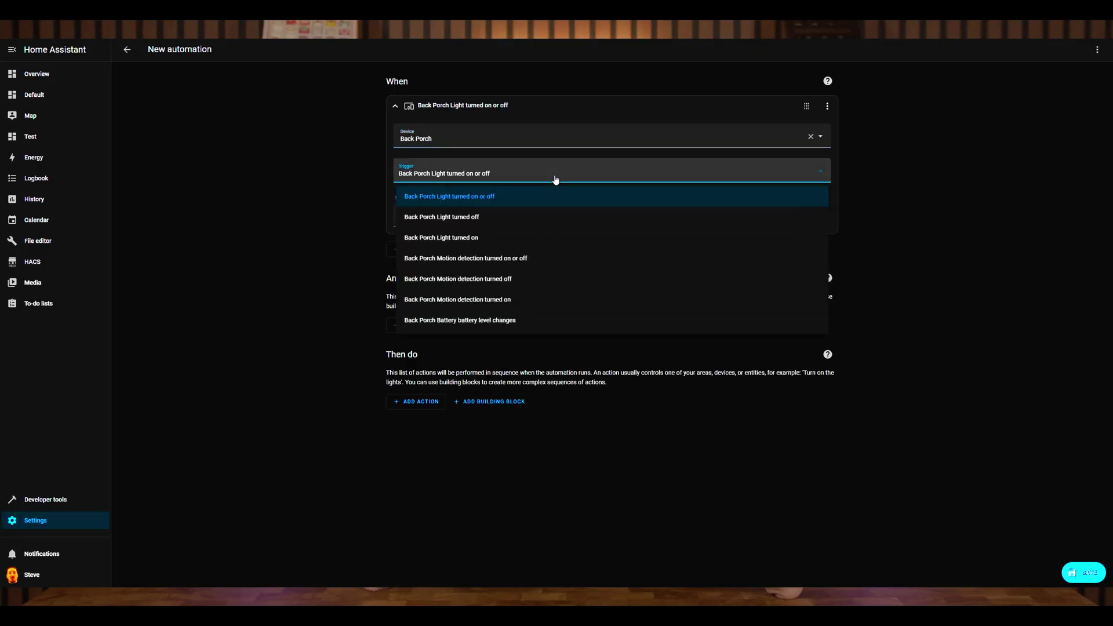
click(549, 303)
Add a mobile_app_cph2583 notification action and write its message
click(427, 403)
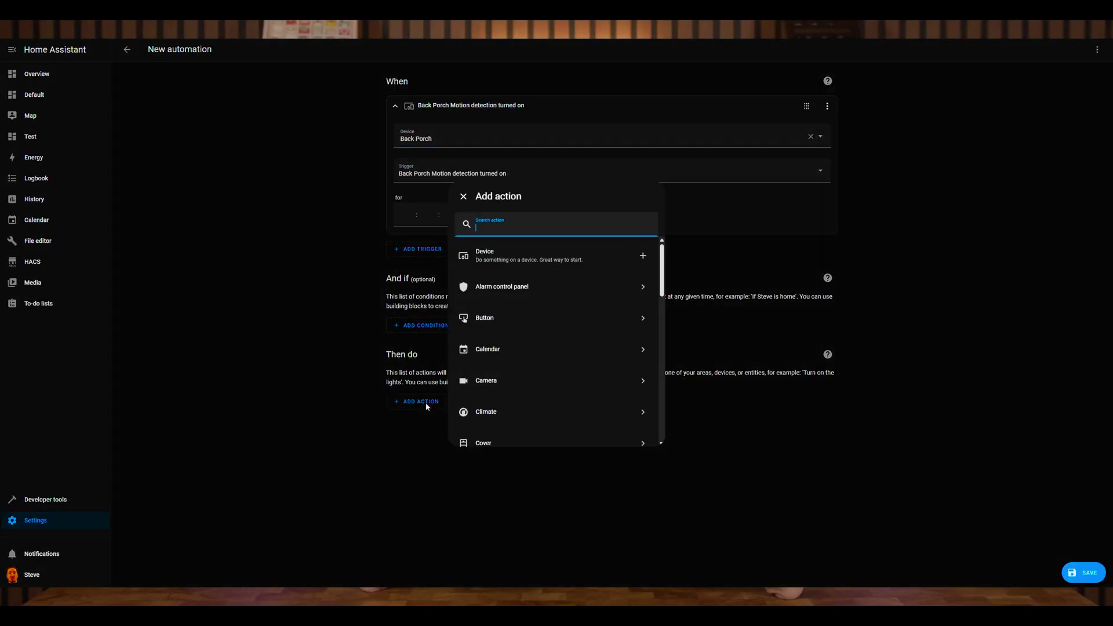
text(mobile)
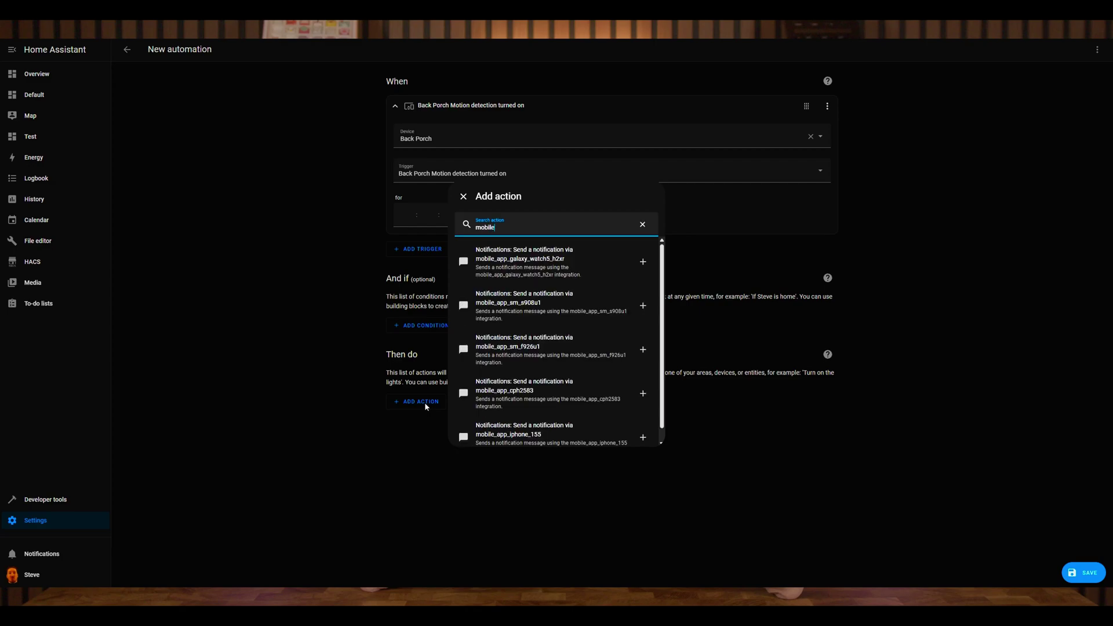
click(582, 398)
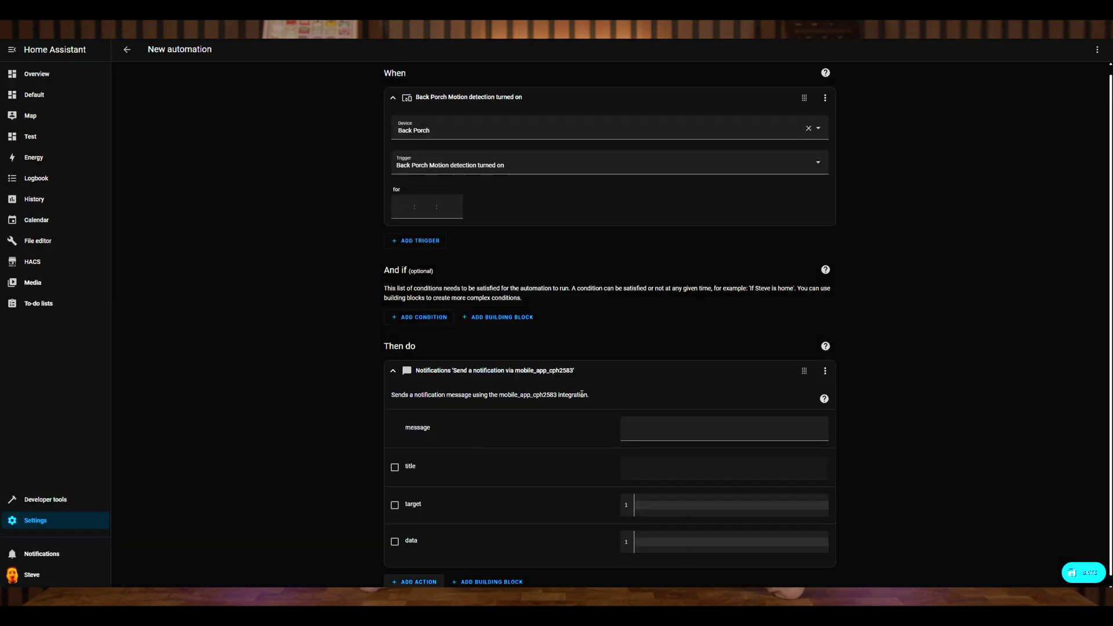
click(650, 431)
text(Somethings)
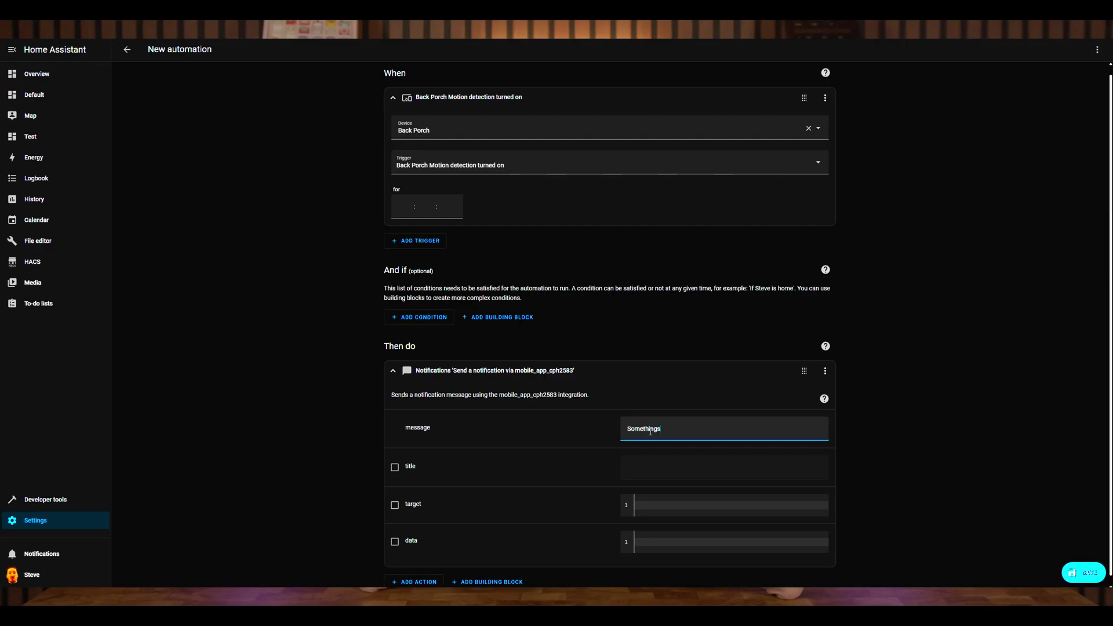
text( happening!)
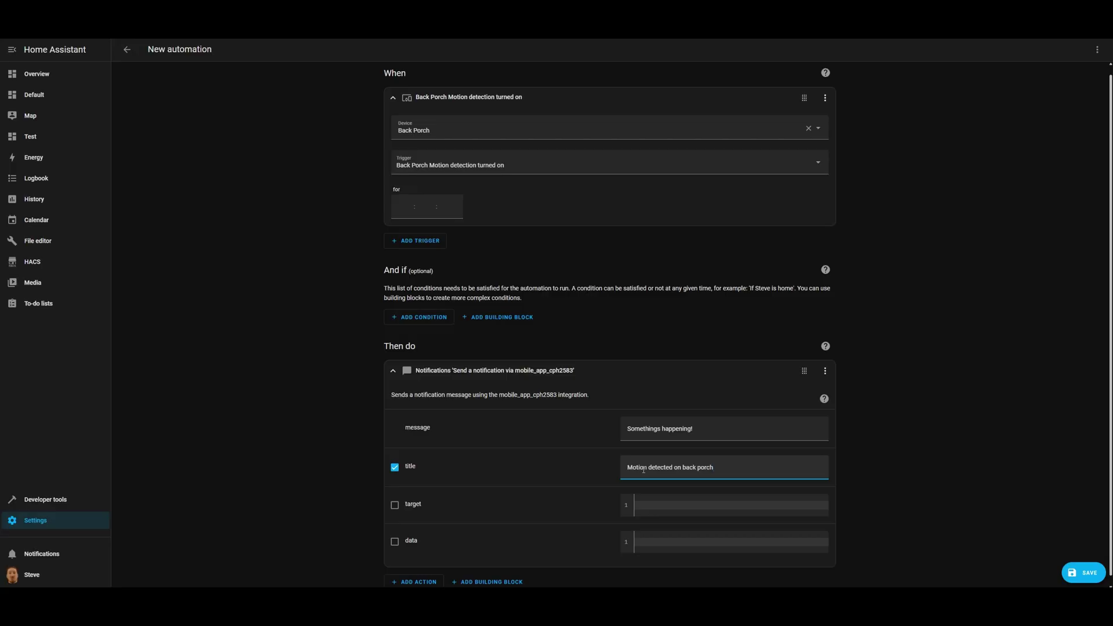
Save the automation as New automation and return to the automations list
click(1084, 574)
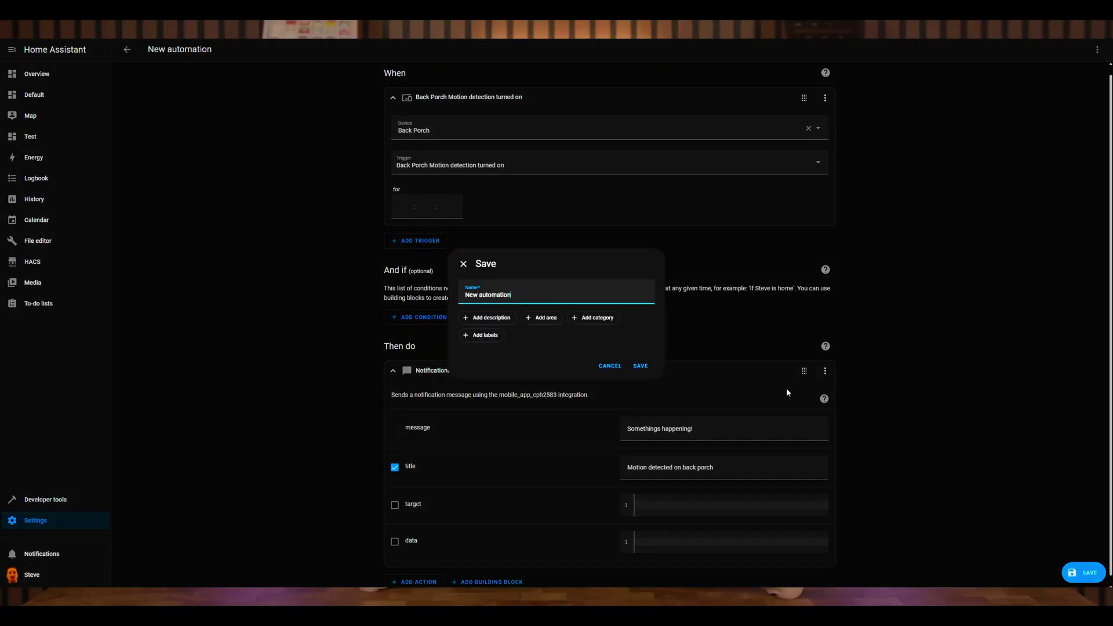
click(640, 366)
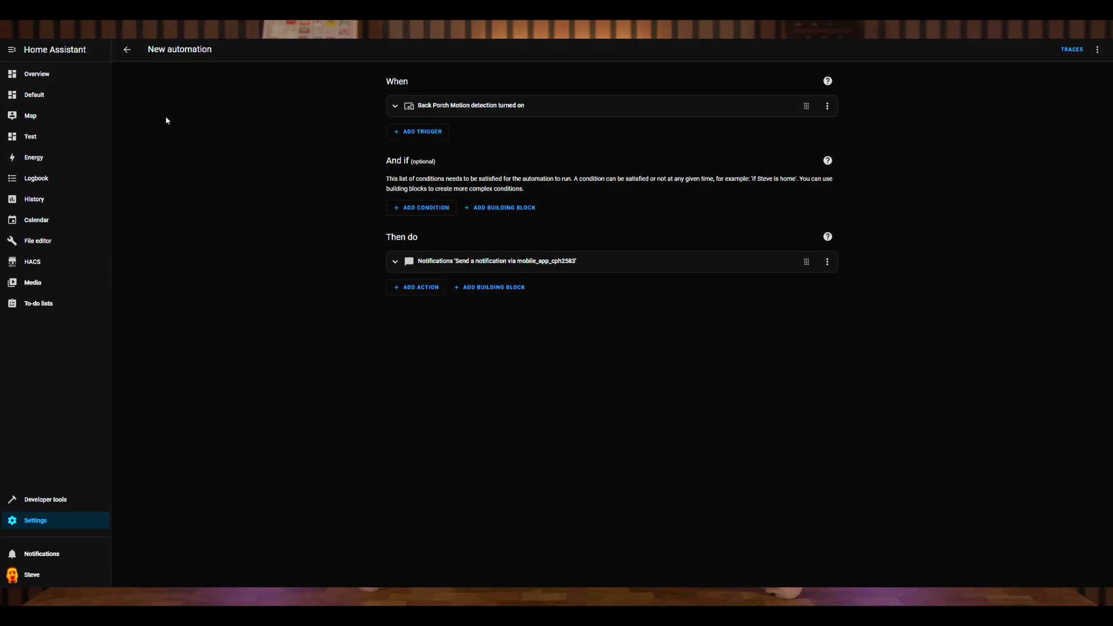
click(129, 51)
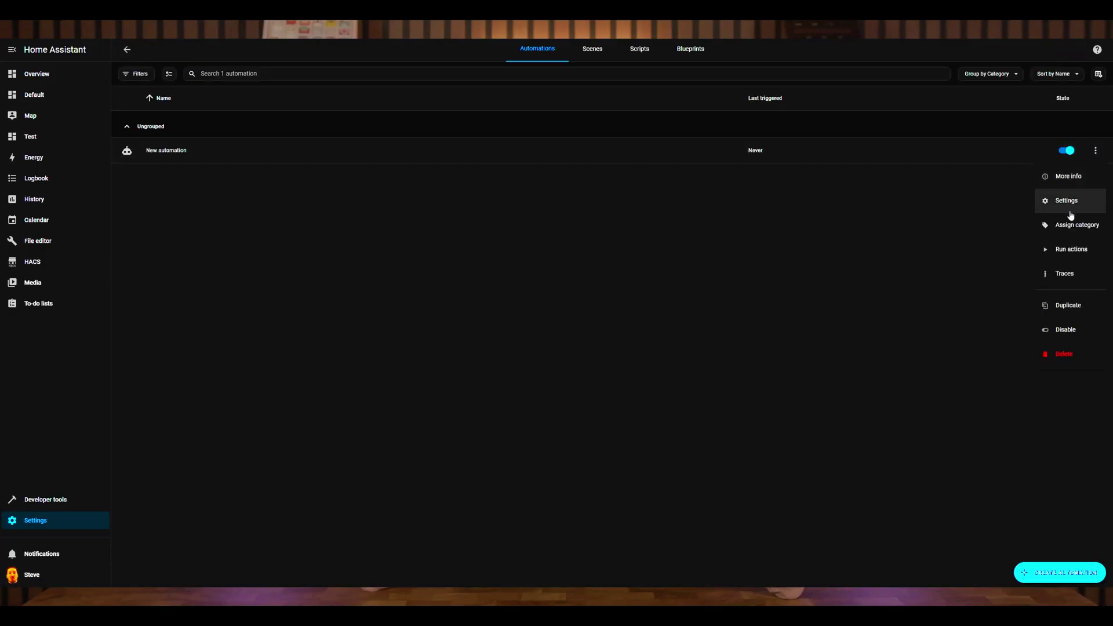
Run the new automation's actions as a test from its three-dot menu
click(1066, 253)
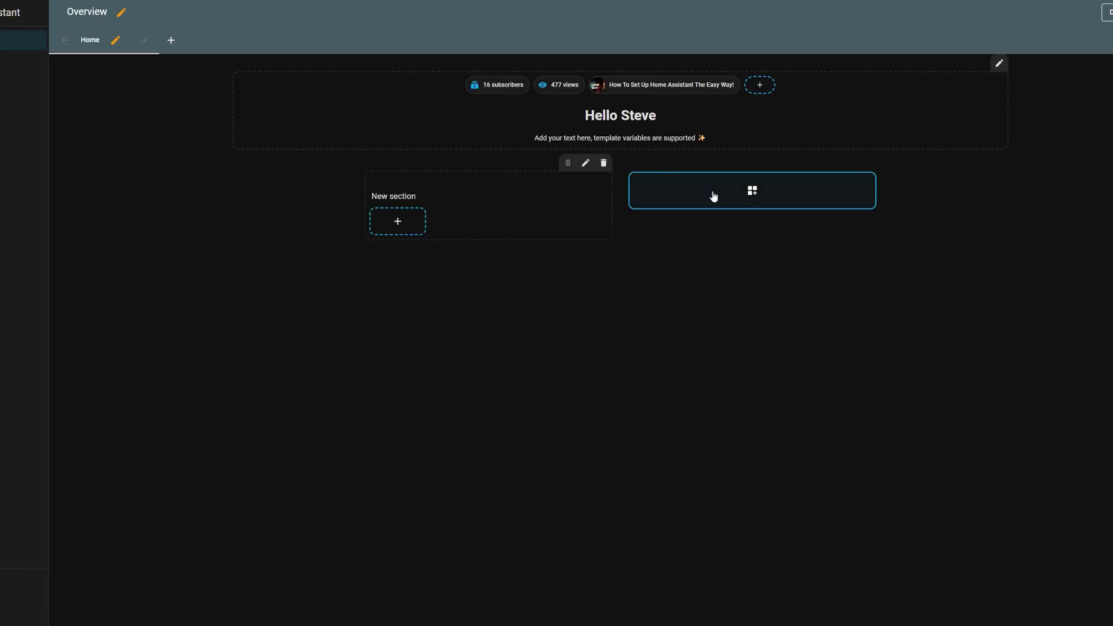
Add two more sections to the Overview dashboard and scroll through the card types
click(713, 196)
click(898, 194)
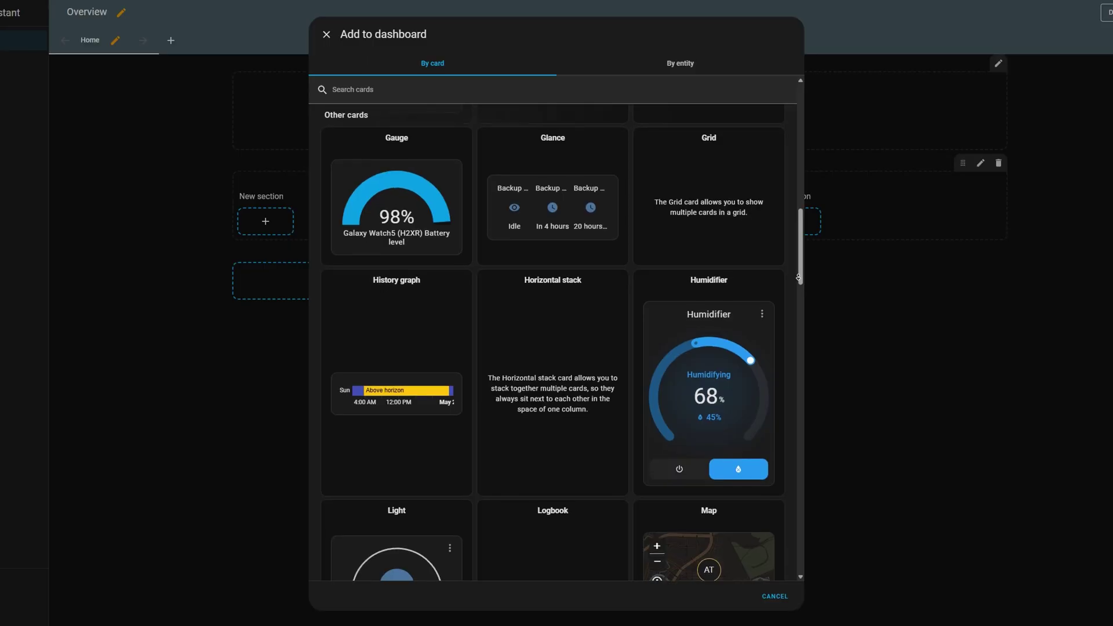
scroll(799, 277, down, 2)
scroll(799, 277, down, 3)
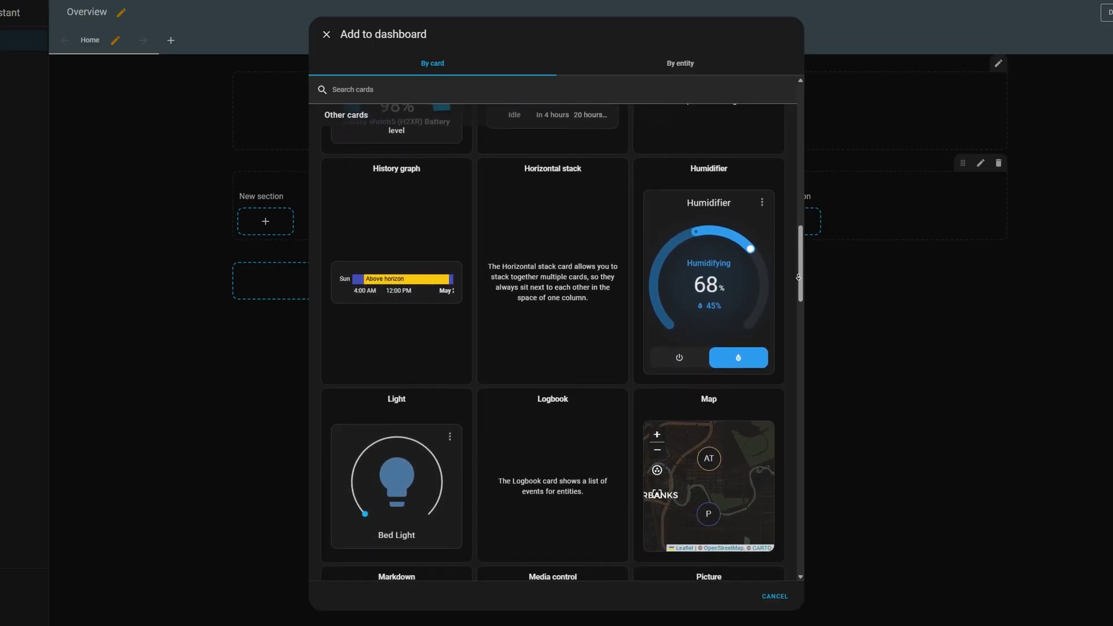
scroll(799, 277, down, 2)
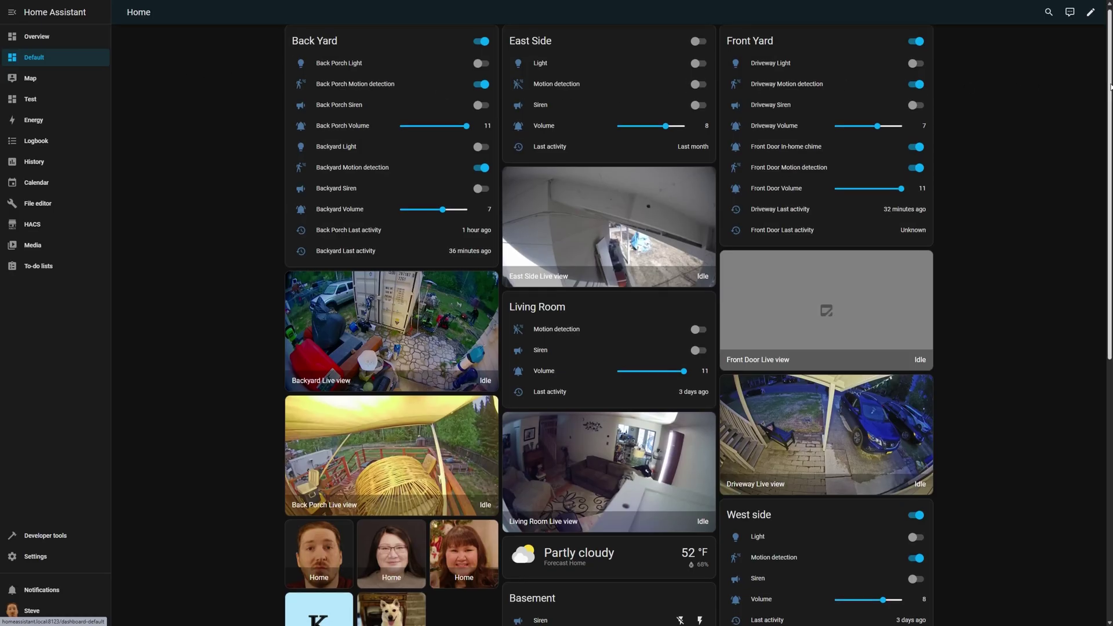
Scroll down through the Default dashboard's camera feeds and device controls
scroll(1111, 116, down, 2)
scroll(1111, 116, down, 5)
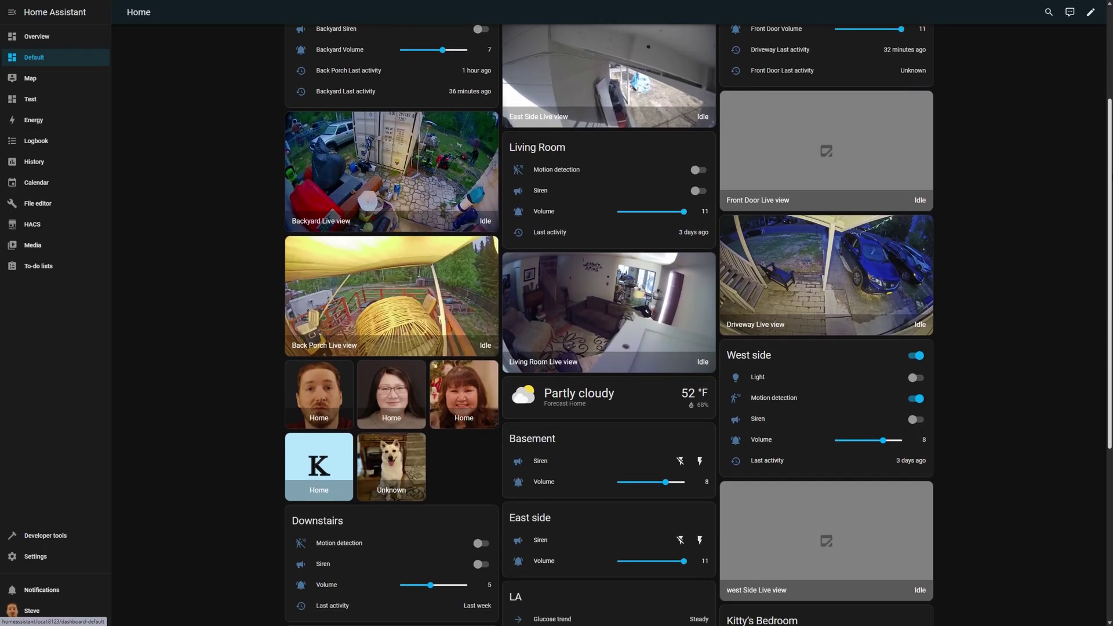
scroll(696, 325, down, 3)
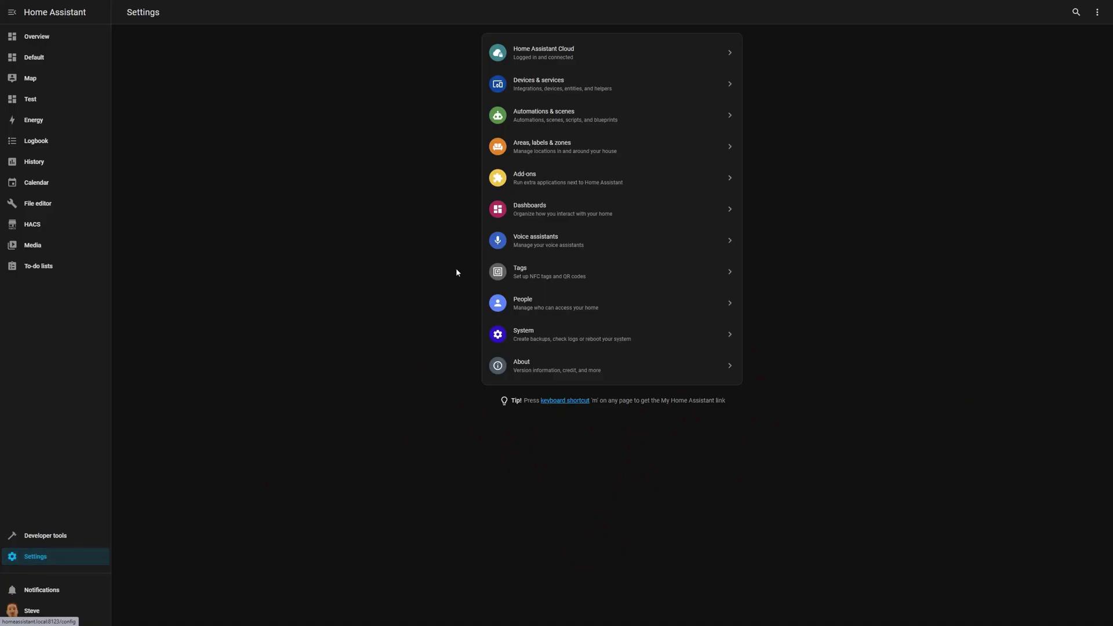
Add a from-scratch dashboard titled Testing under Settings > Dashboards and open it
click(522, 215)
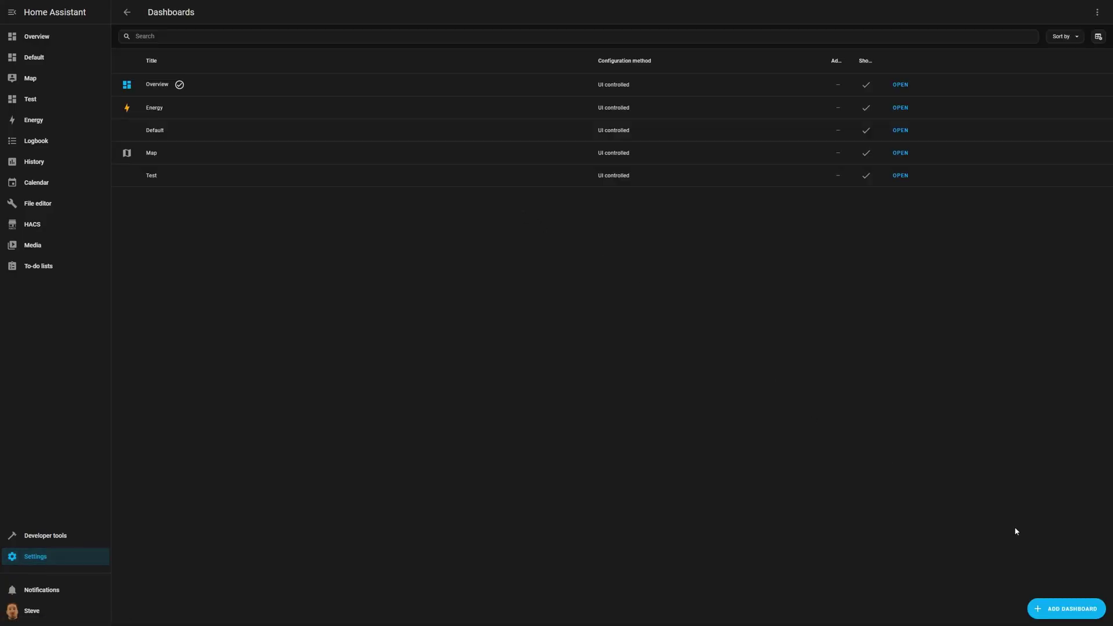
click(1056, 611)
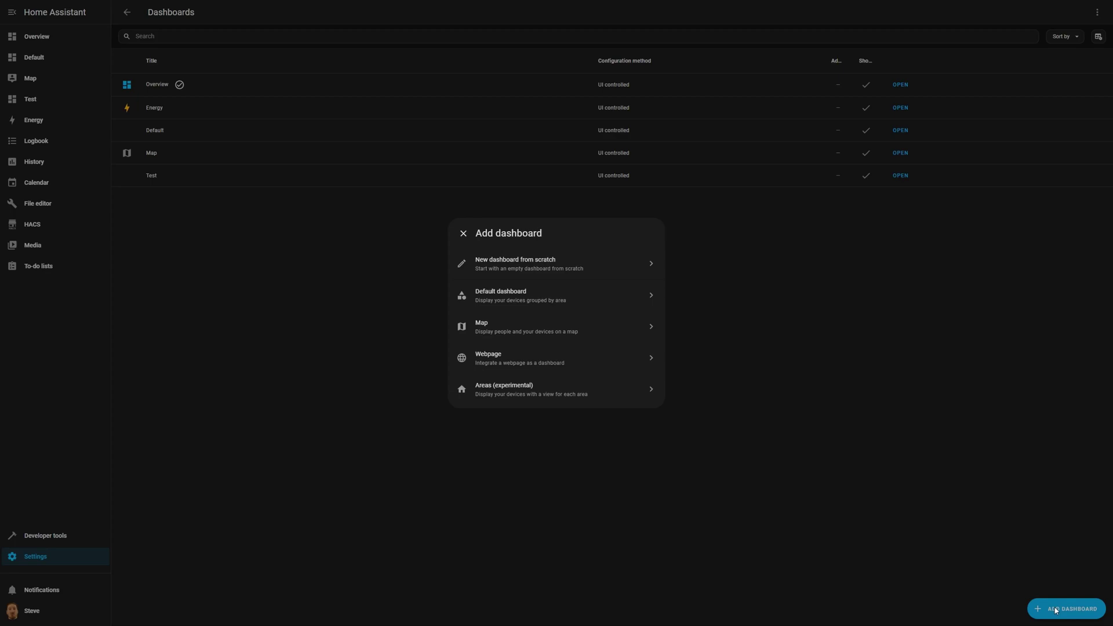
click(569, 267)
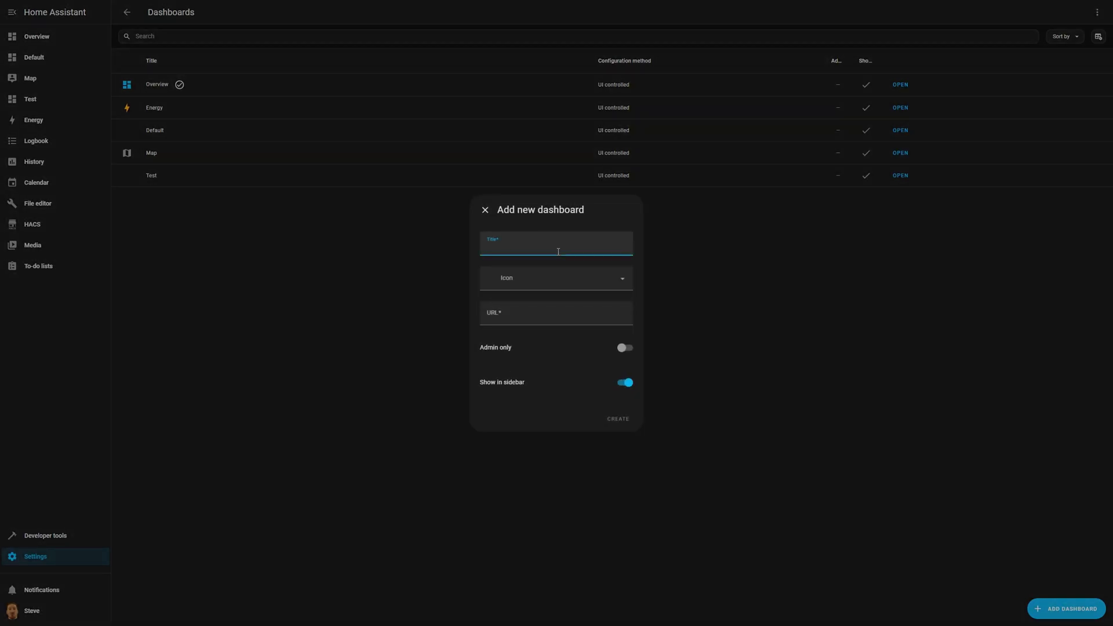
text(Testing)
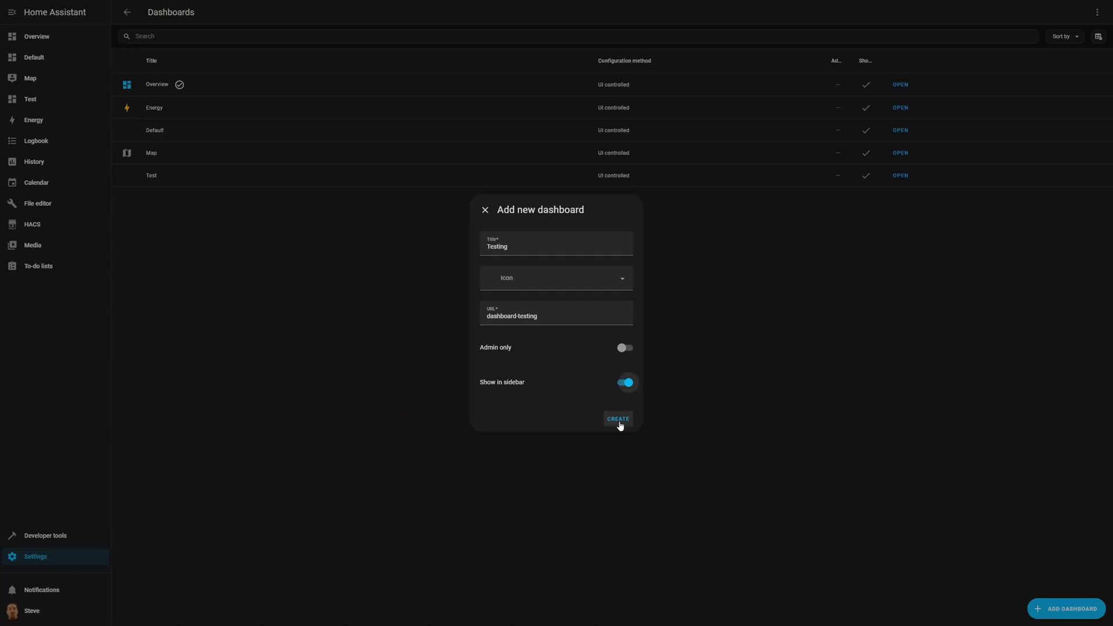
click(619, 424)
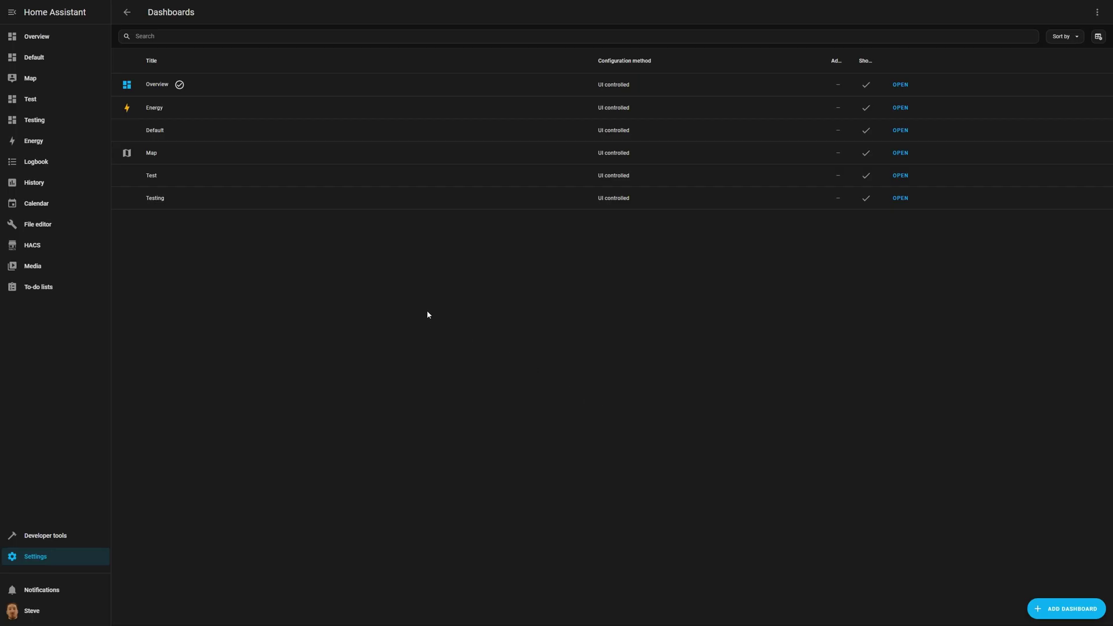
click(30, 123)
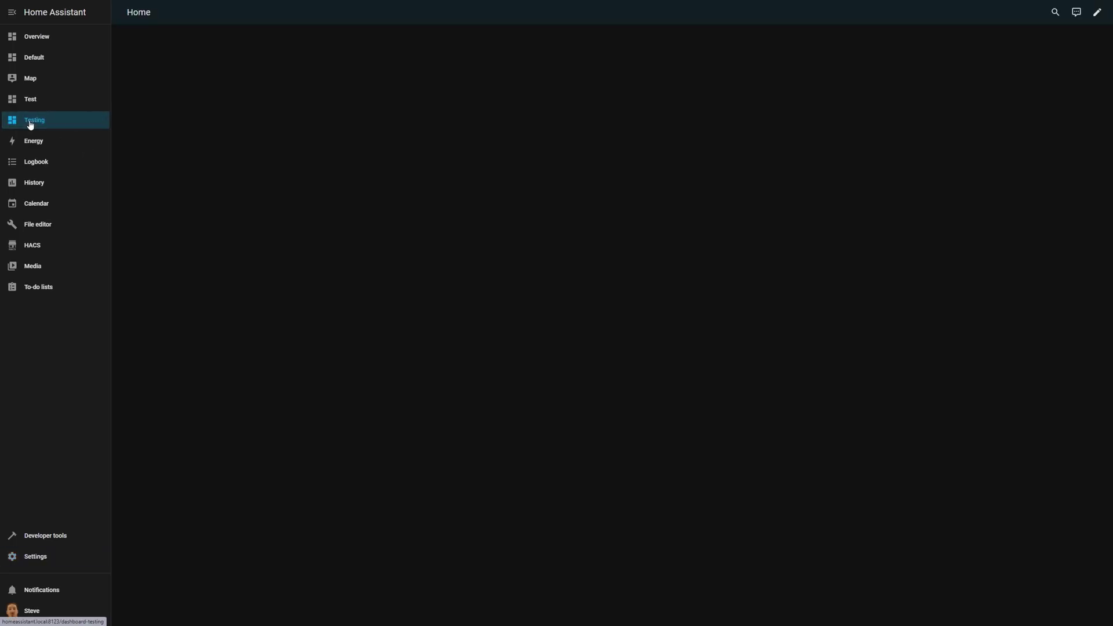
Enter edit mode on Testing, view and close its settings, then open the Home view configuration
click(1098, 13)
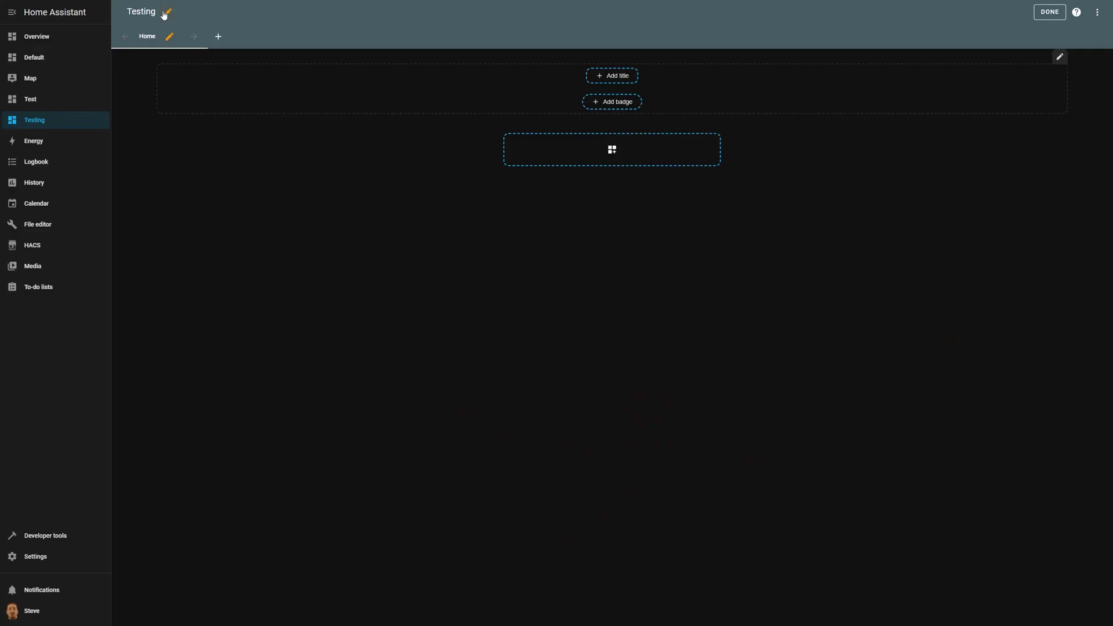
click(166, 12)
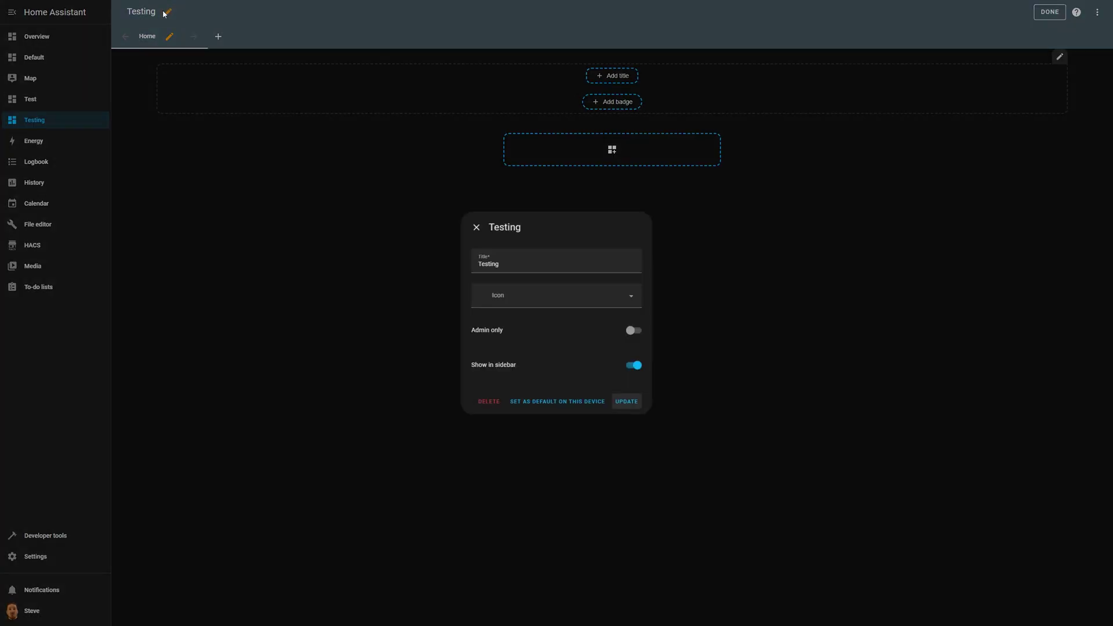
click(474, 226)
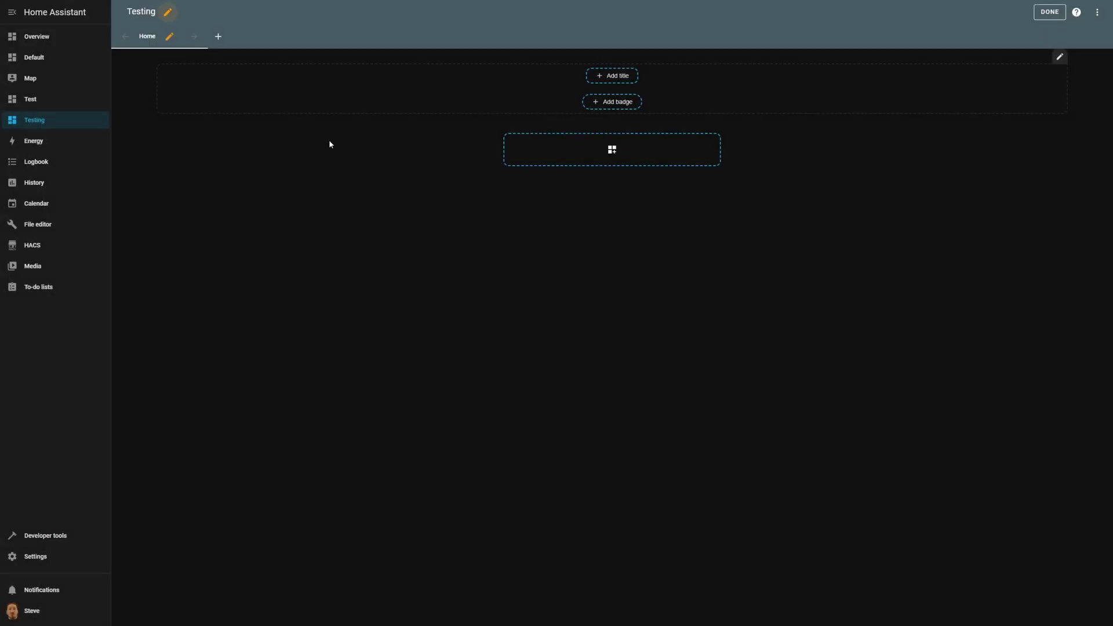
click(170, 37)
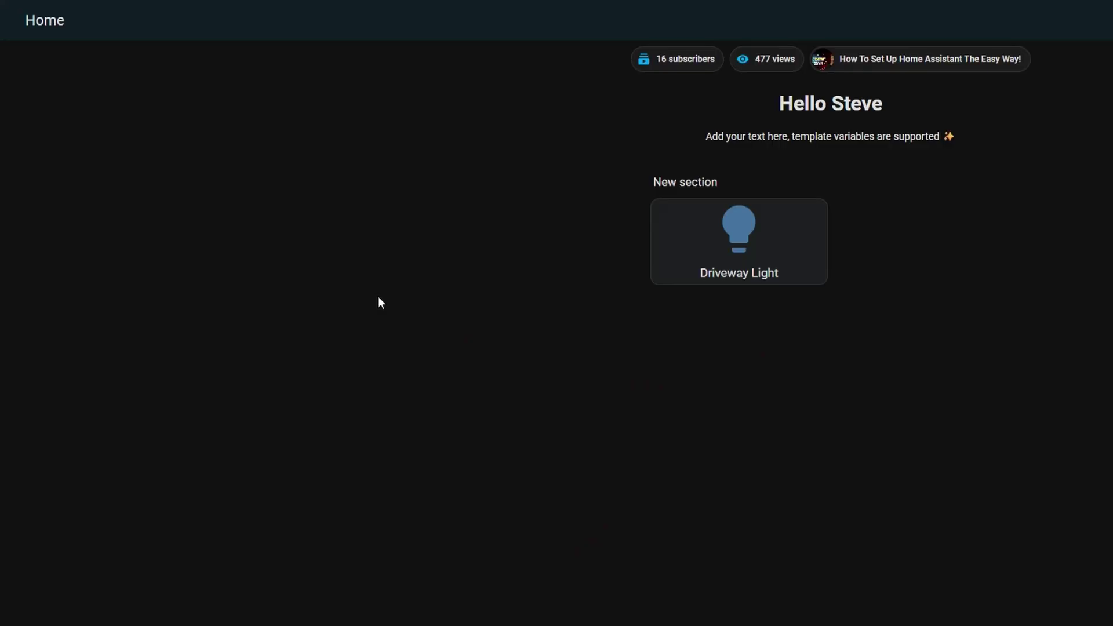
click(736, 245)
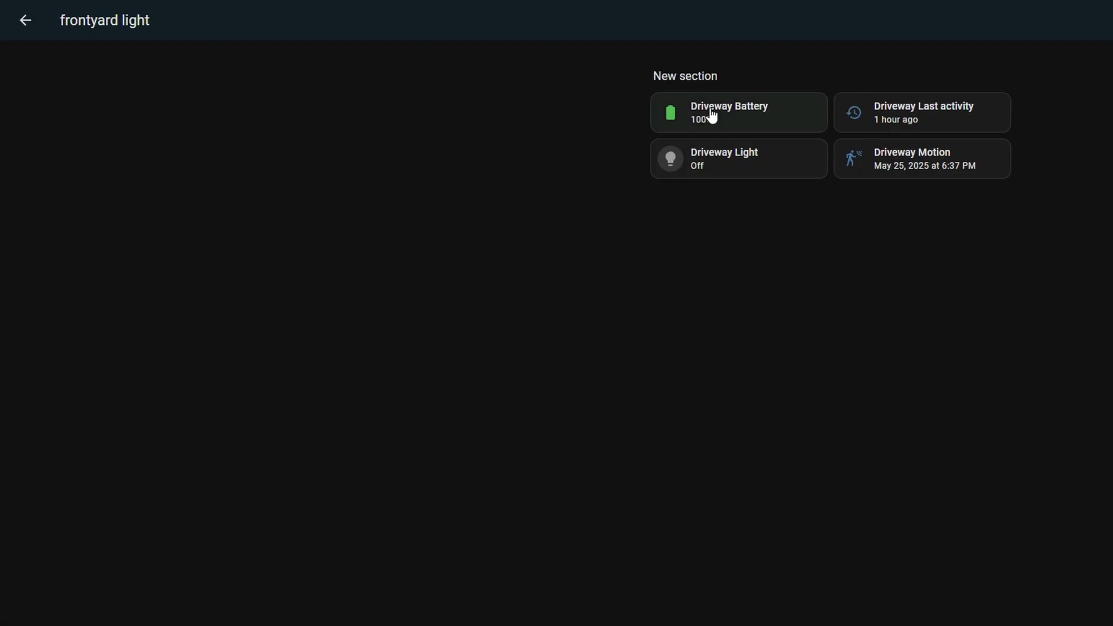
click(27, 24)
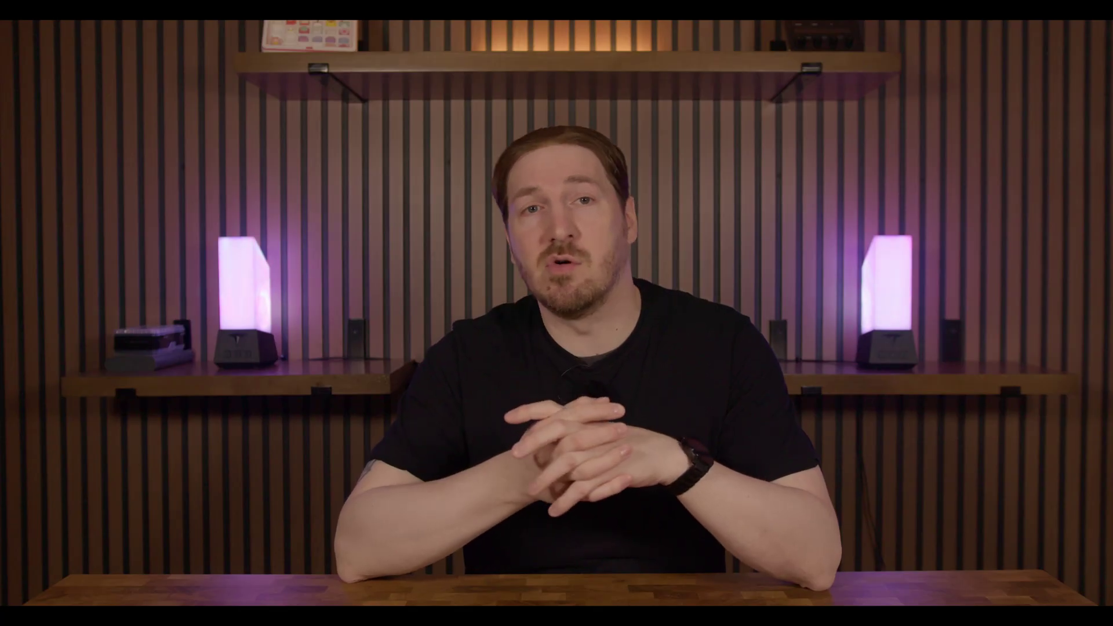